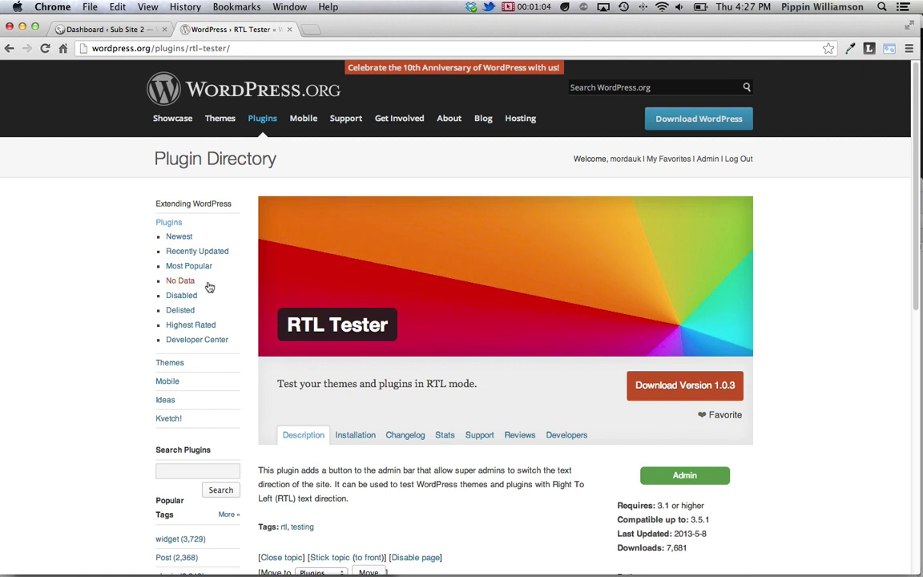
Return to the Sub Site 2 dashboard and switch it to RTL via the admin bar.
key("ctrl+shift+Tab")
mouse_move(300, 124)
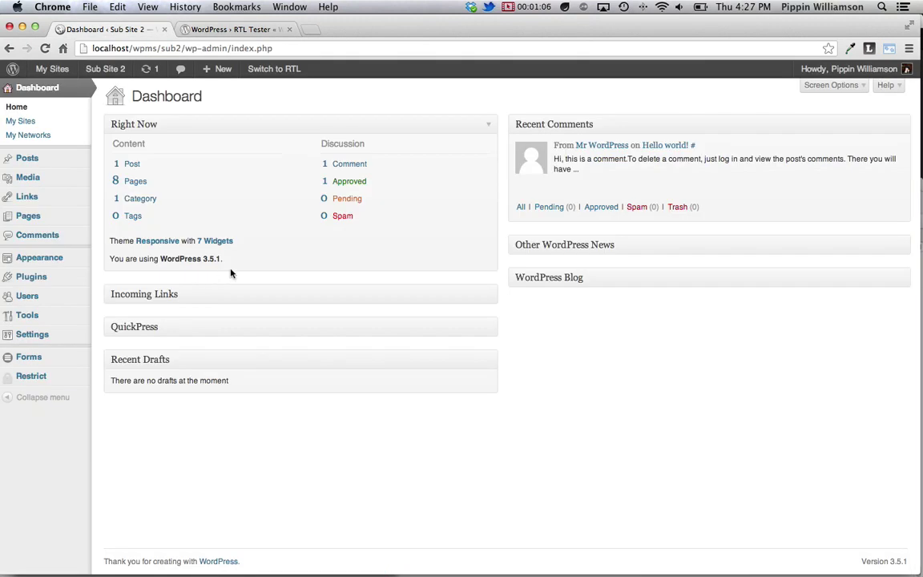
left_click(278, 77)
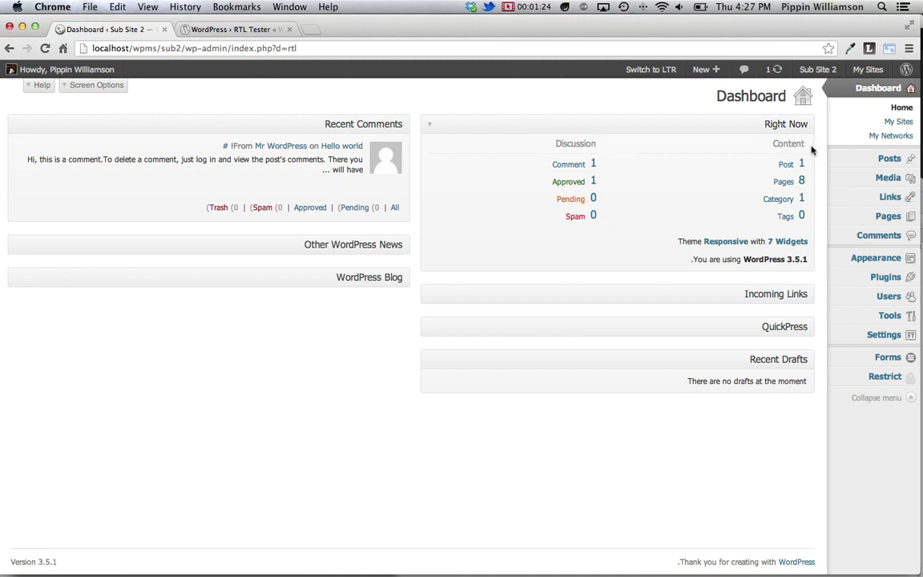
mouse_move(31, 375)
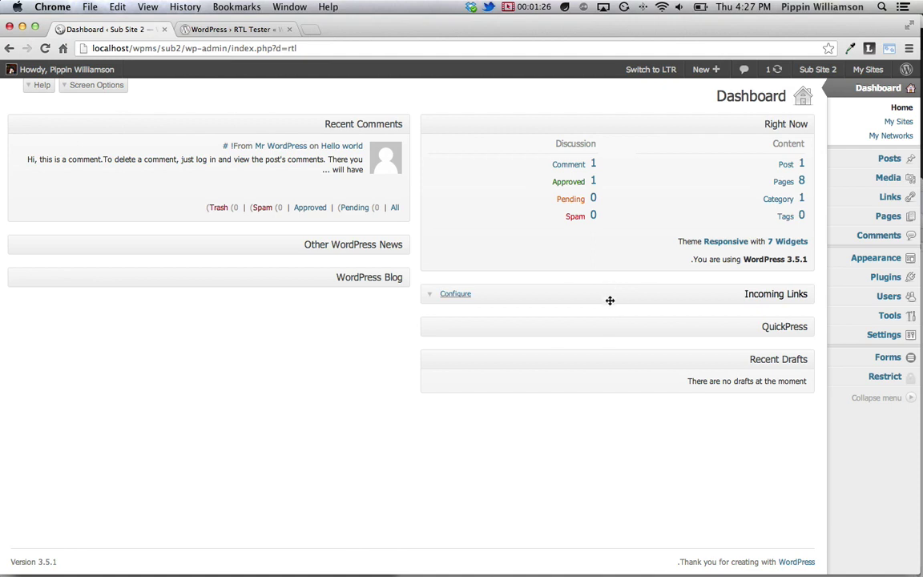
mouse_move(885, 377)
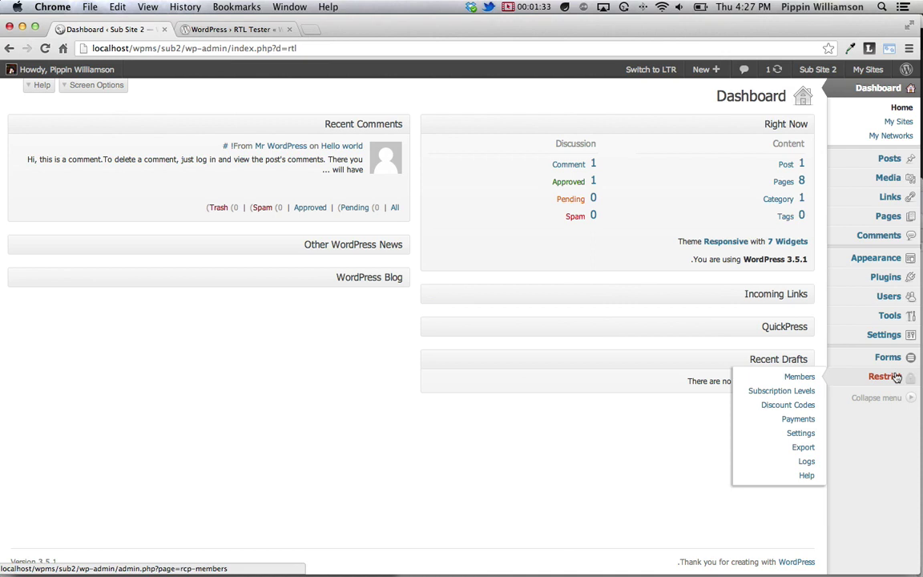
Open Restrict's Members page and click into the new subscription's Username field.
left_click(896, 377)
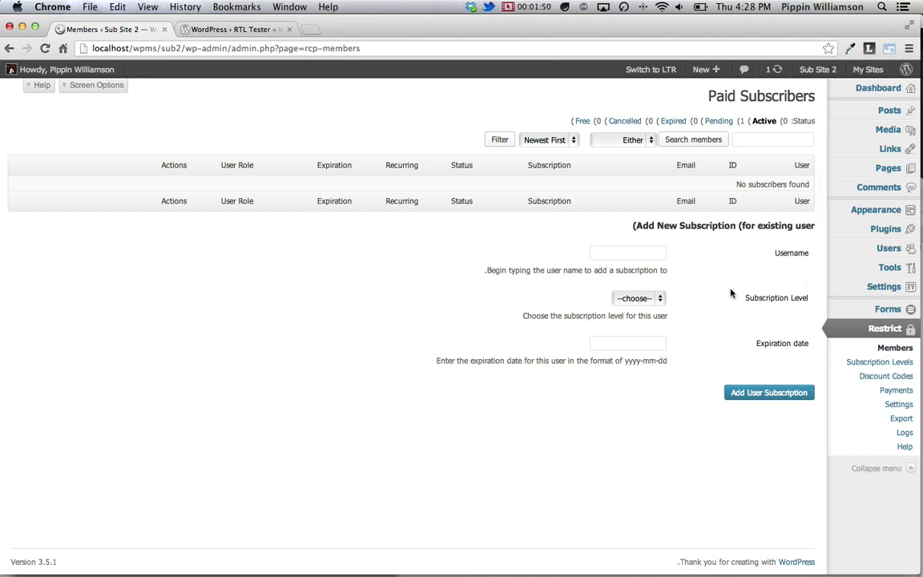
left_click(645, 253)
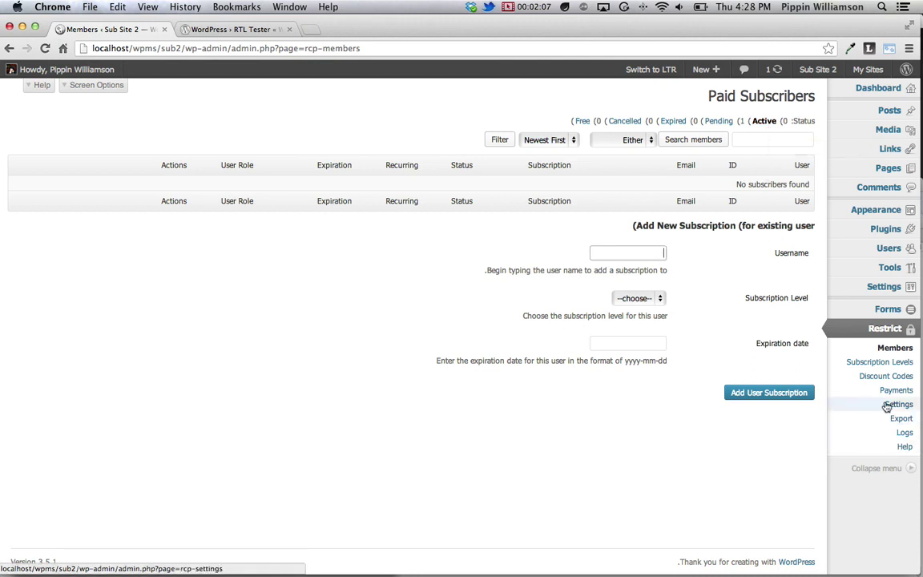
View the Subscription Levels, Discount Codes and Settings pages under Restrict.
left_click(886, 364)
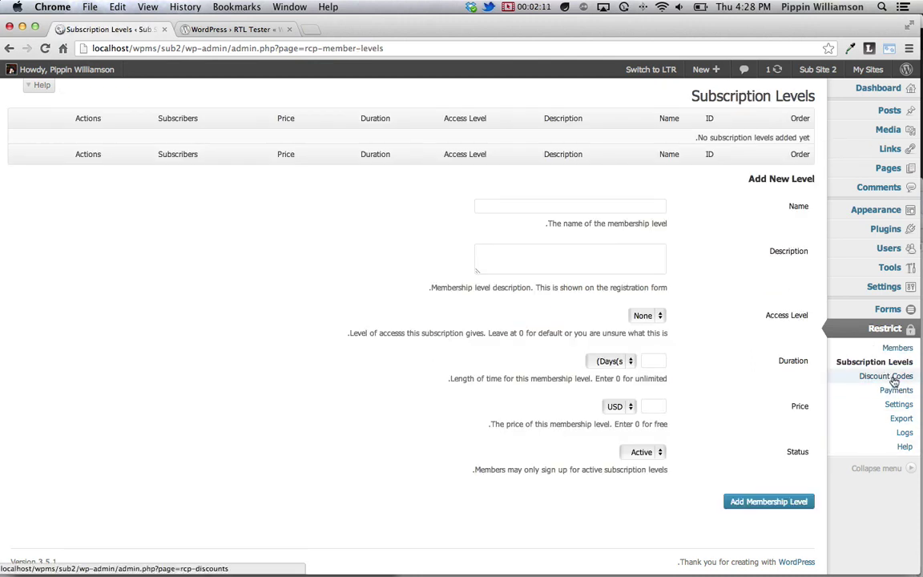
left_click(896, 378)
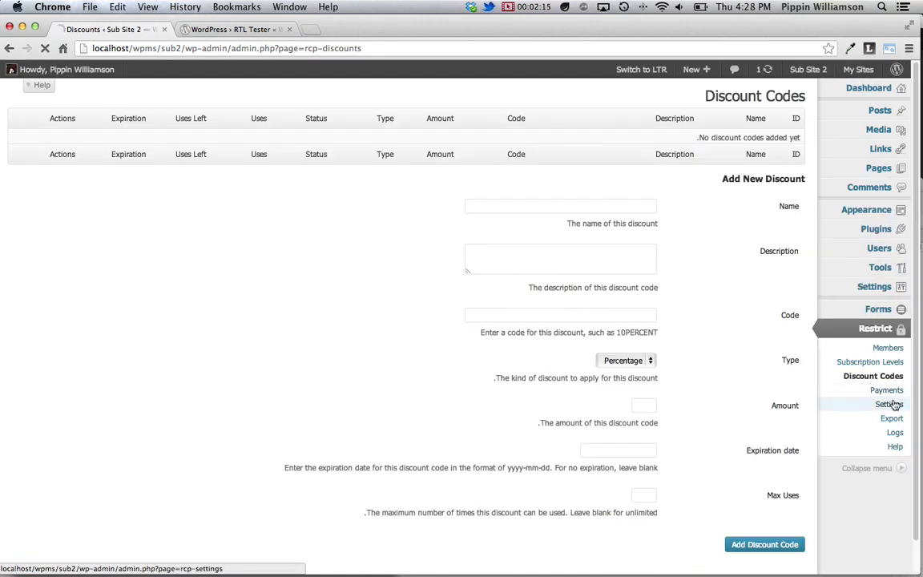
left_click(891, 403)
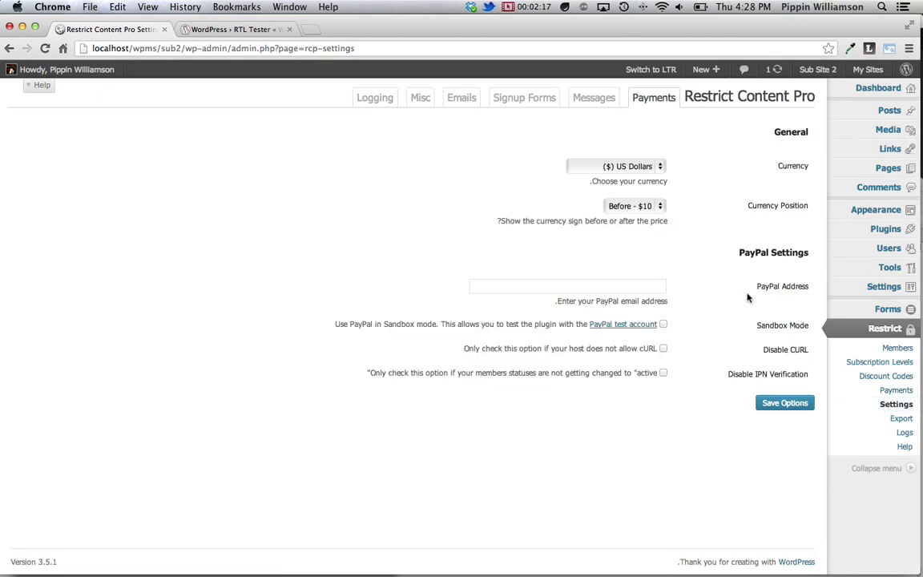
Check the Messages, Signup Forms and Emails settings tabs in RTL layout.
left_click(591, 99)
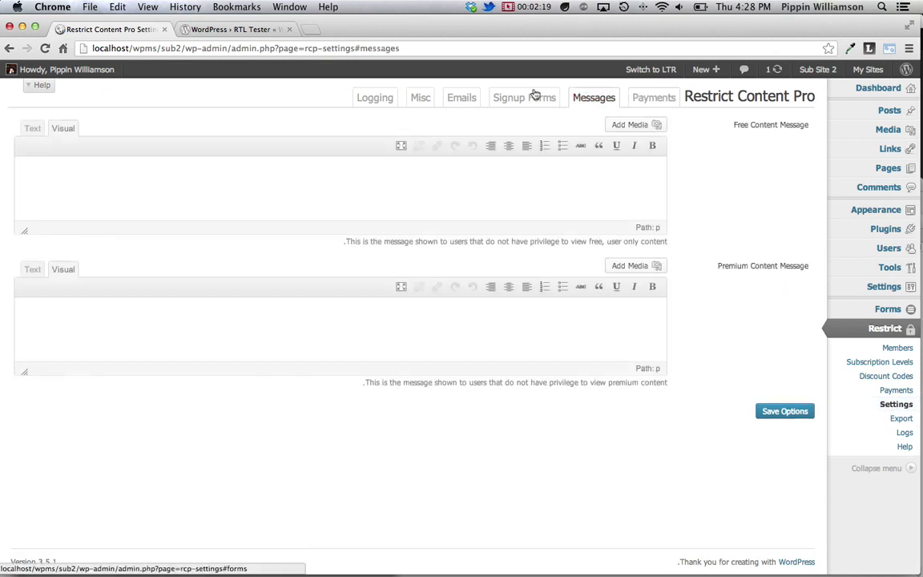
left_click(526, 97)
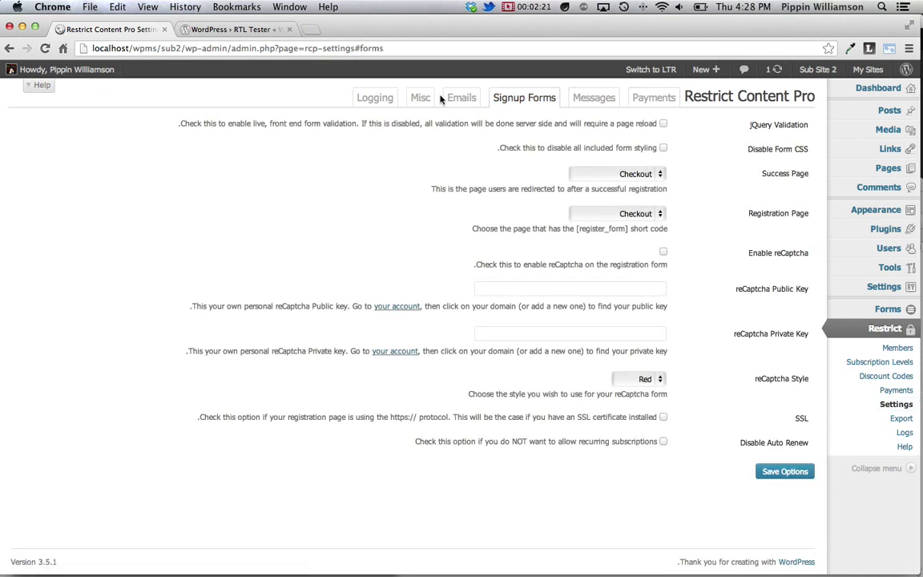
left_click(462, 97)
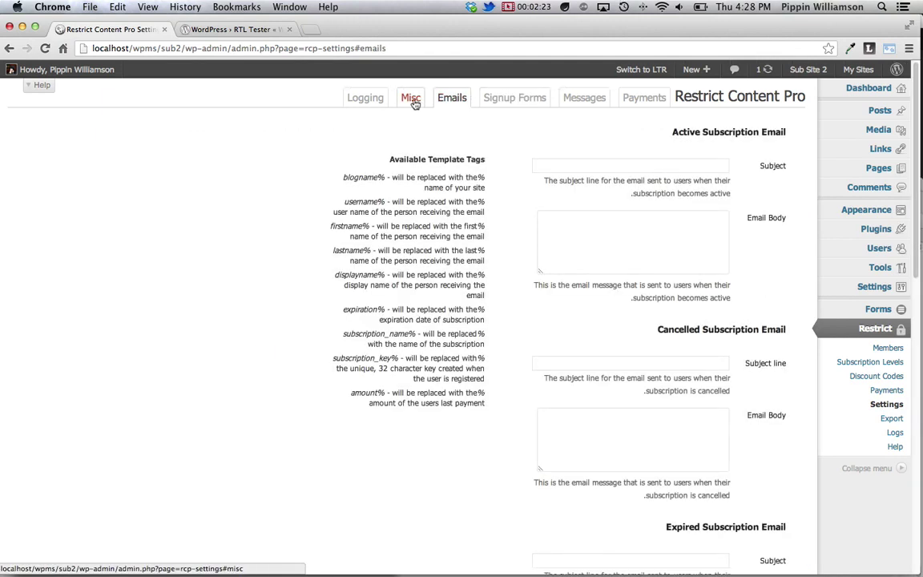
Choose 'Switch to LTR' in the admin bar on the Emails settings page.
left_click(650, 74)
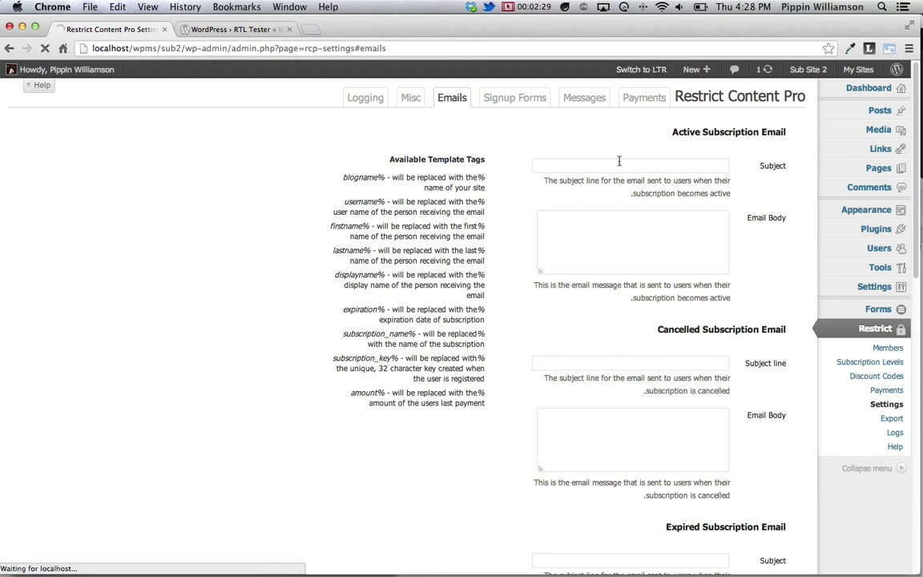